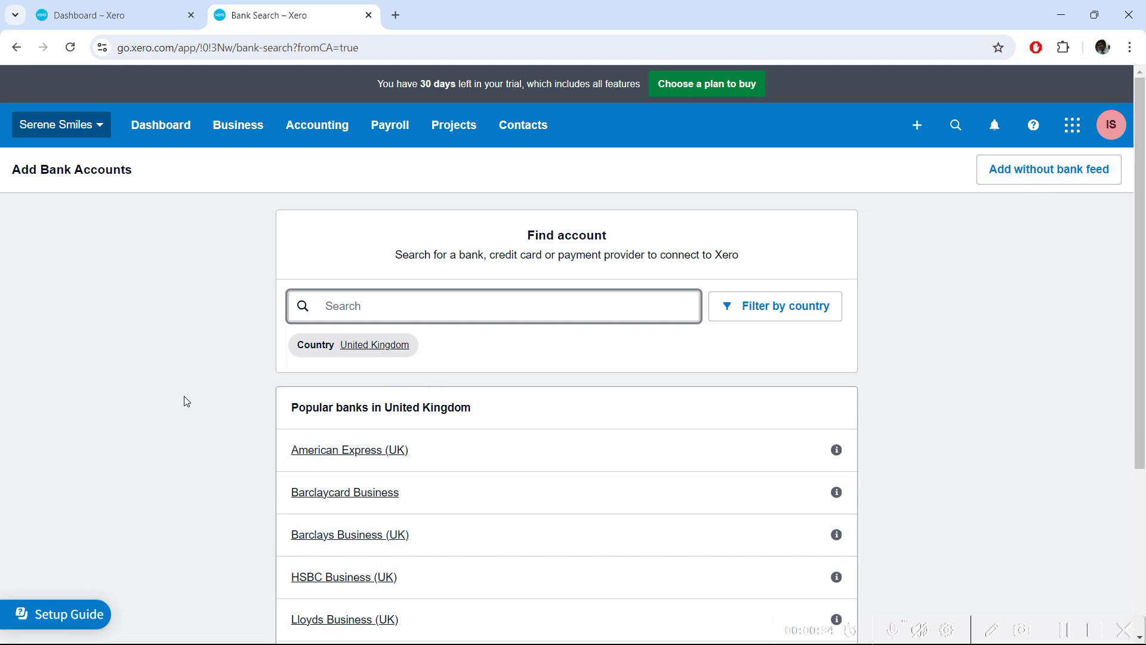
Search the bank list for "barclays" and choose Barclays Business (UK) as the bank to add.
{"action": "type", "text": "barclays"}
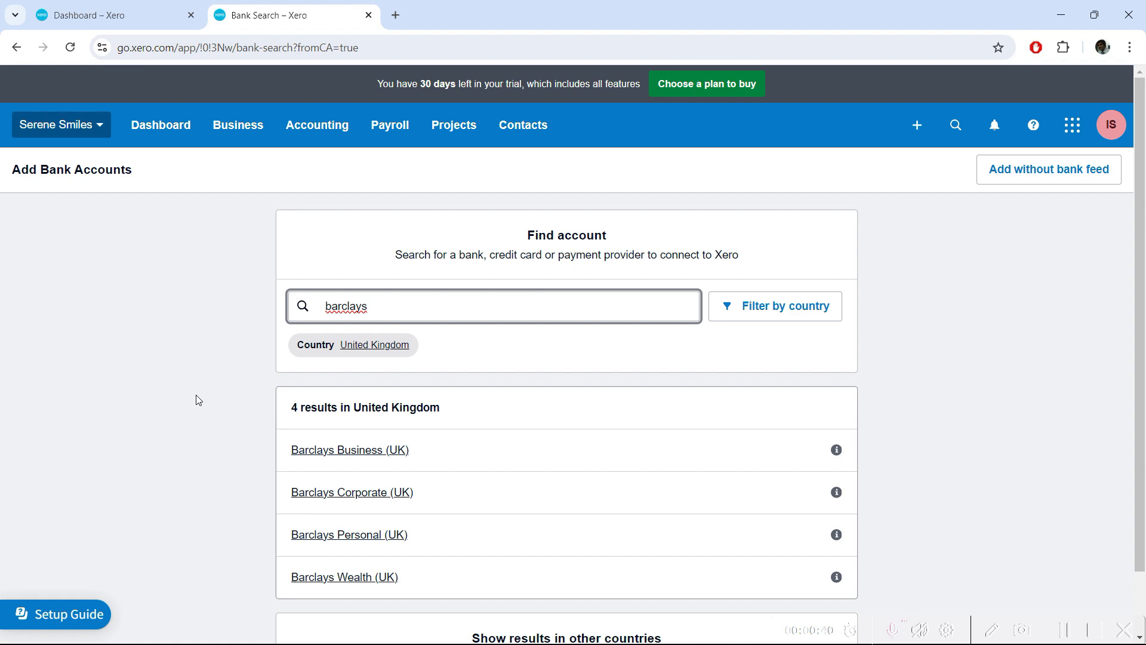
{"action": "scroll", "coordinate": [195, 399], "scroll_direction": "down", "scroll_amount": 1}
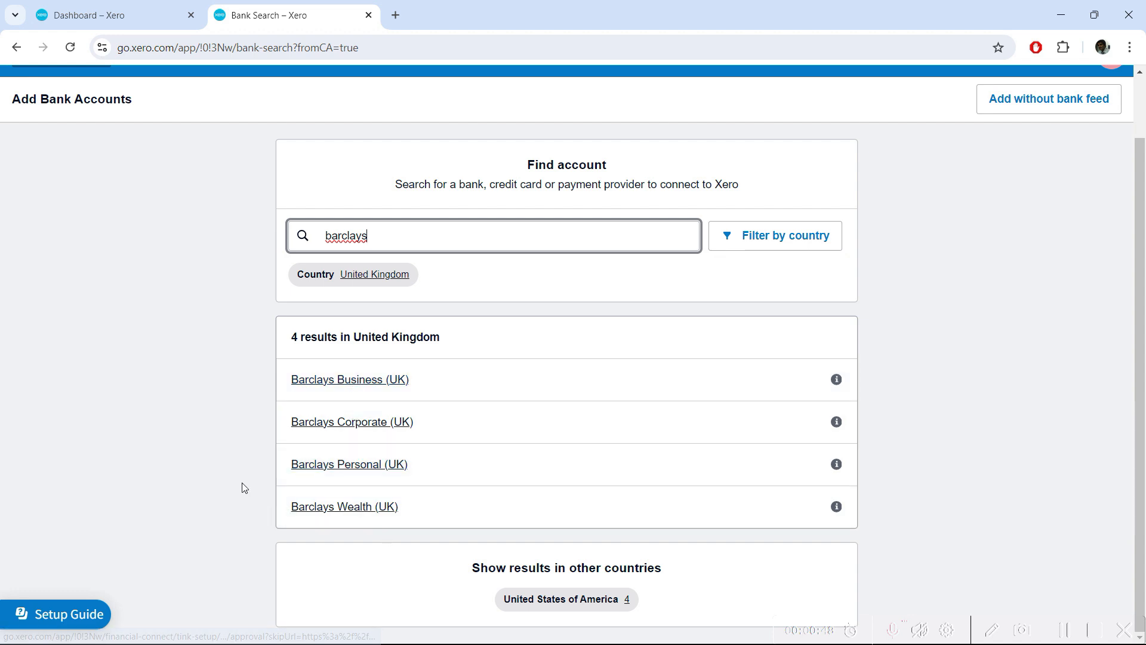
{"action": "scroll", "coordinate": [359, 442], "scroll_direction": "up", "scroll_amount": 2}
{"action": "left_click", "coordinate": [383, 454]}
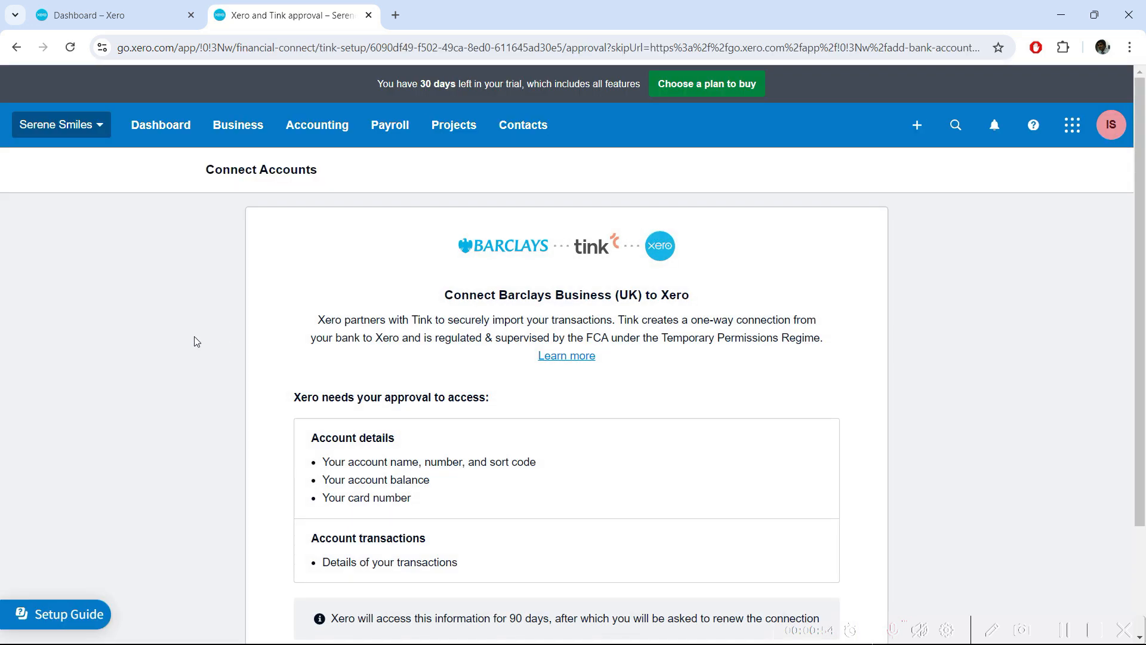
Review the access details and duration requested for the Barclays Business connection, and decline connecting the bank.
{"action": "scroll", "coordinate": [194, 338], "scroll_direction": "down", "scroll_amount": 2}
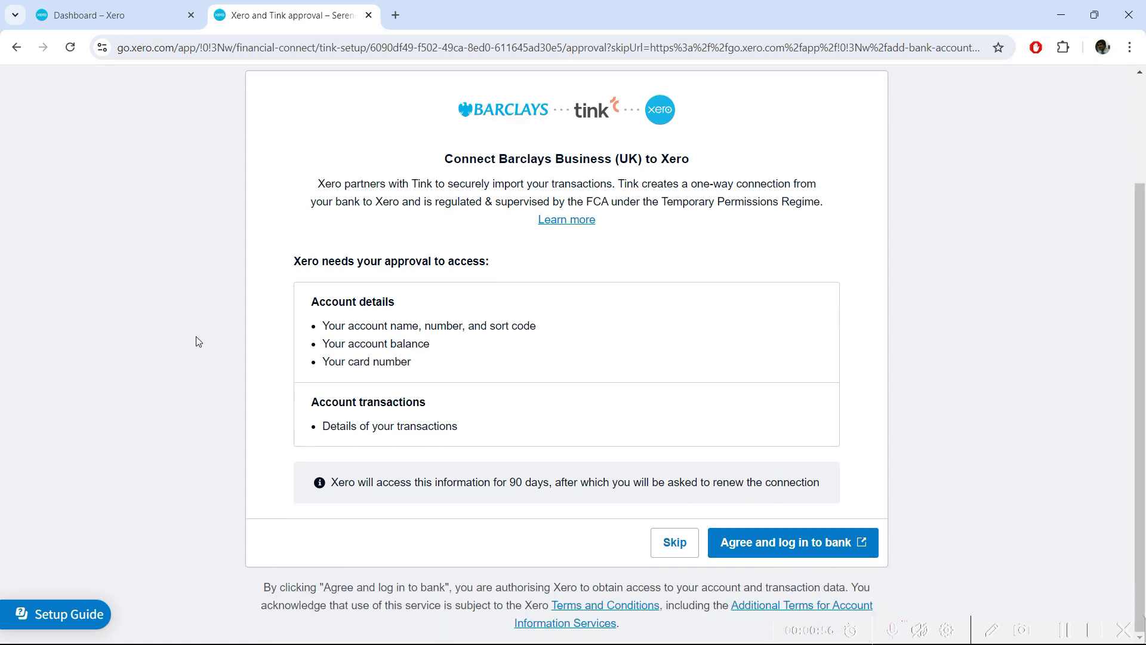
{"action": "left_click_drag", "start_coordinate": [350, 327], "coordinate": [412, 326]}
{"action": "left_click", "coordinate": [491, 323]}
{"action": "left_click_drag", "start_coordinate": [360, 345], "coordinate": [407, 363]}
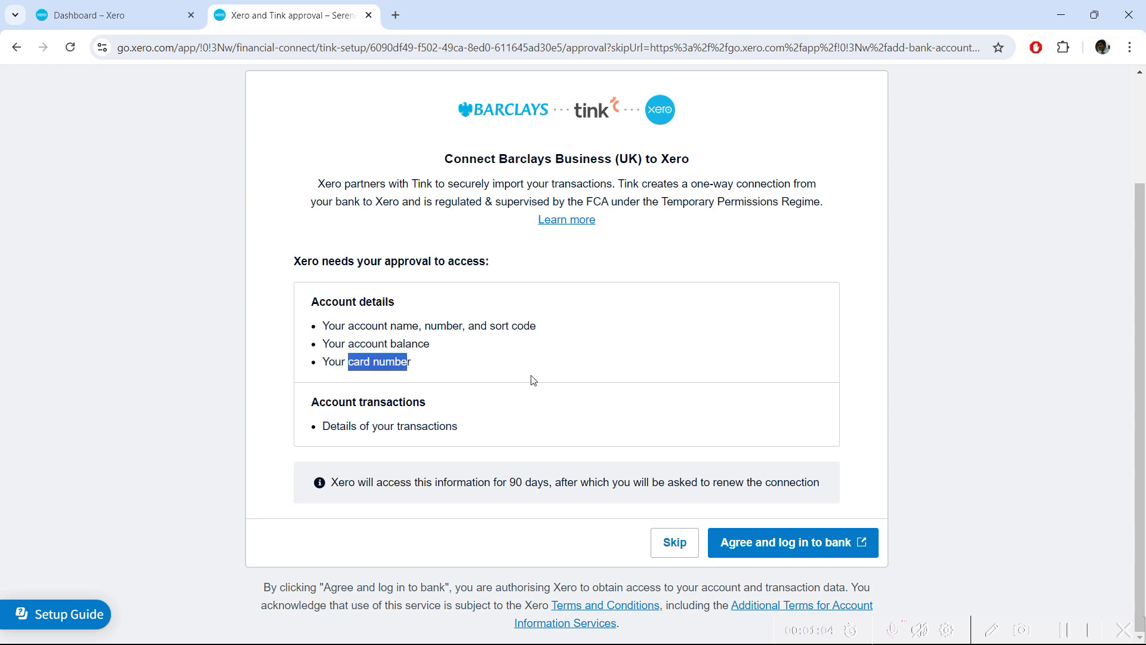
{"action": "left_click", "coordinate": [908, 404]}
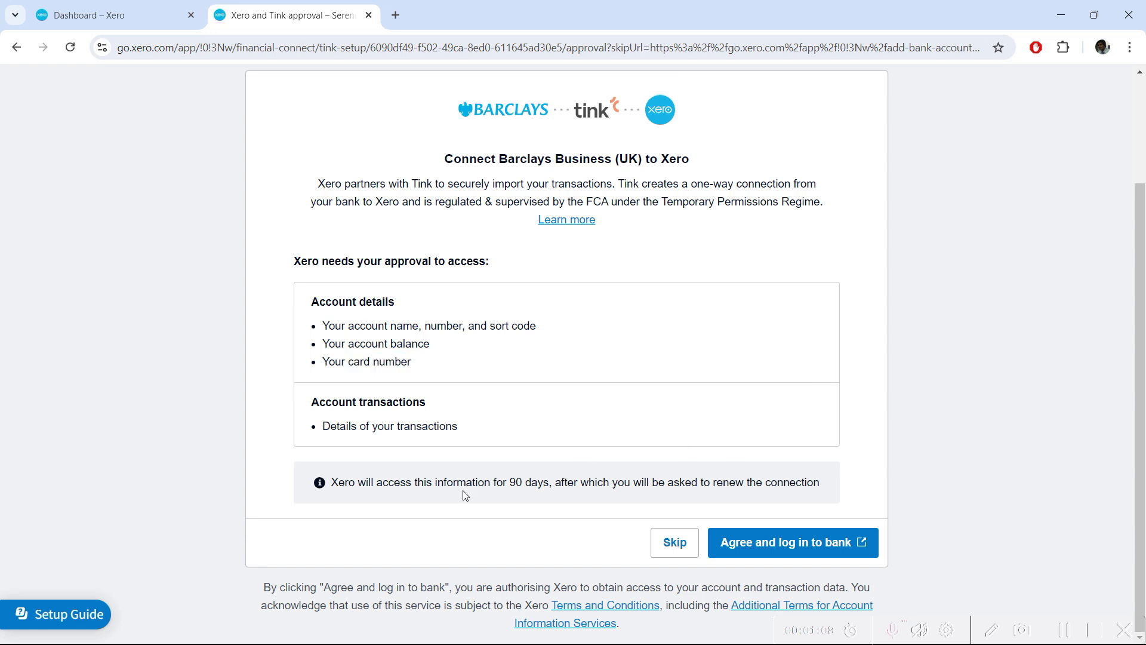
{"action": "left_click_drag", "start_coordinate": [358, 483], "coordinate": [549, 483]}
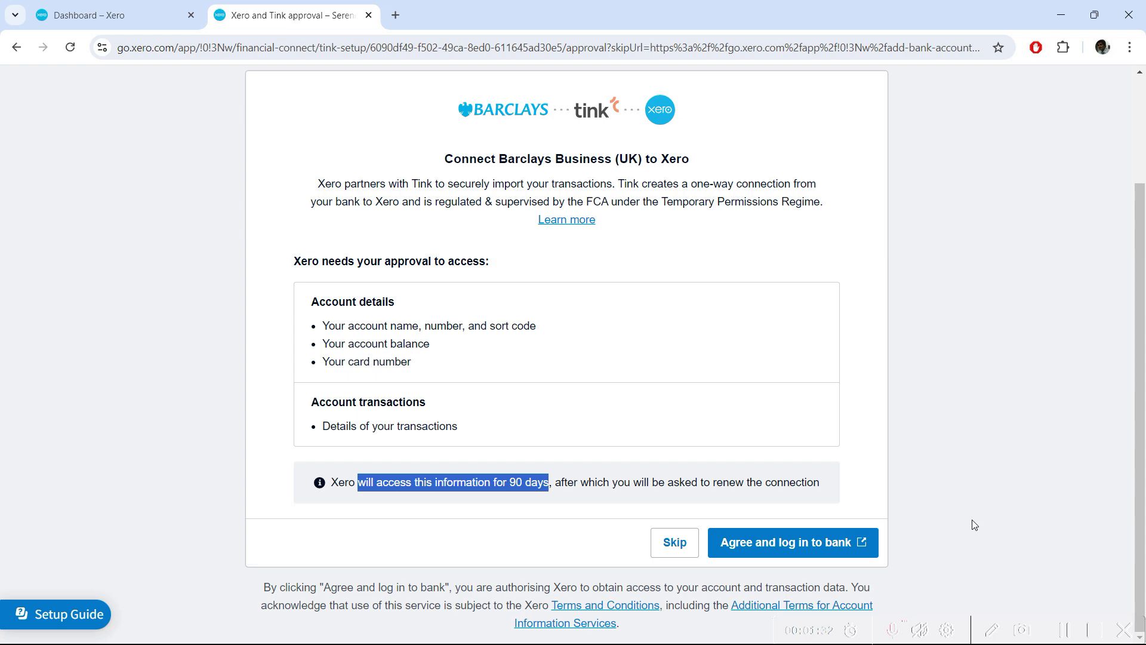
{"action": "scroll", "coordinate": [800, 427], "scroll_direction": "up", "scroll_amount": 2}
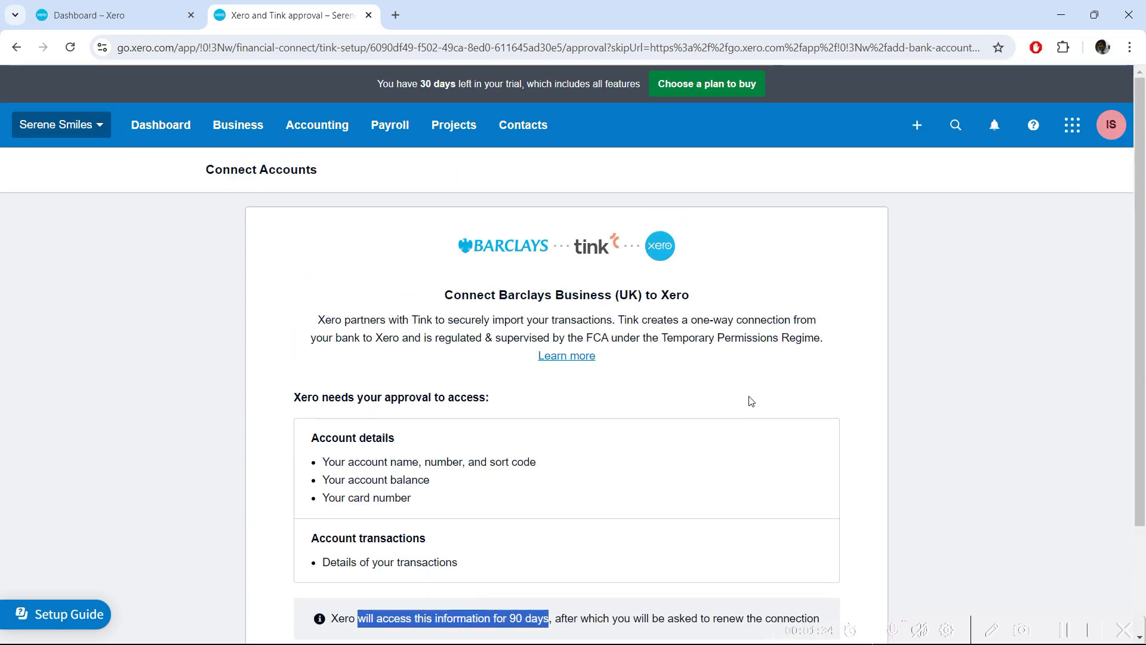
{"action": "scroll", "coordinate": [763, 377], "scroll_direction": "down", "scroll_amount": 2}
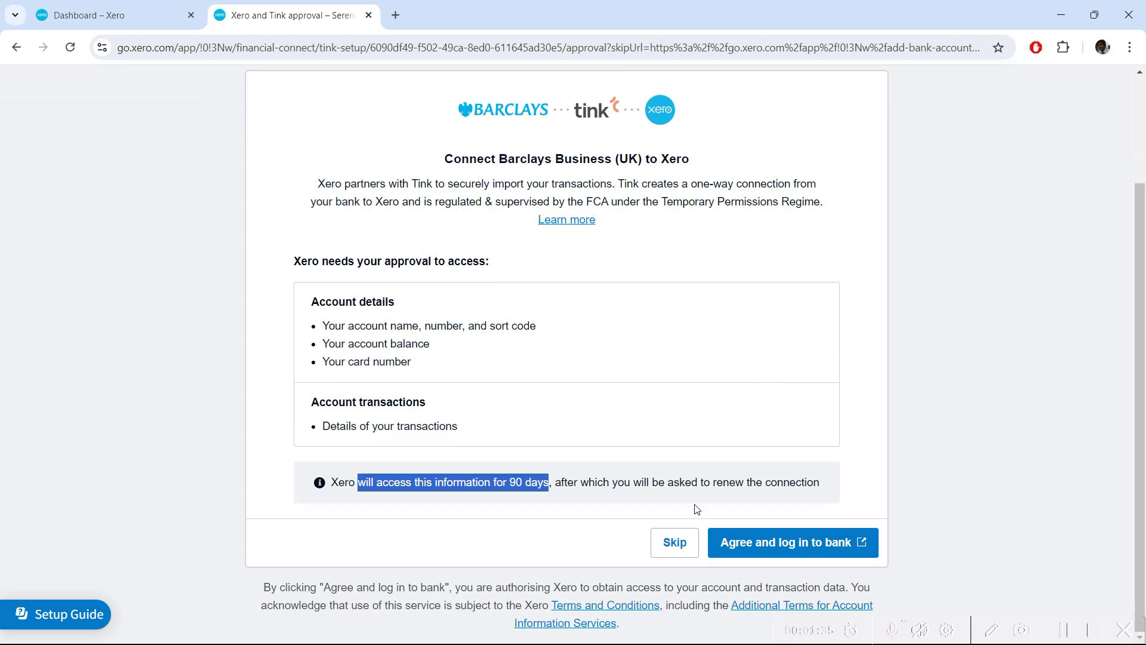
{"action": "left_click", "coordinate": [676, 541]}
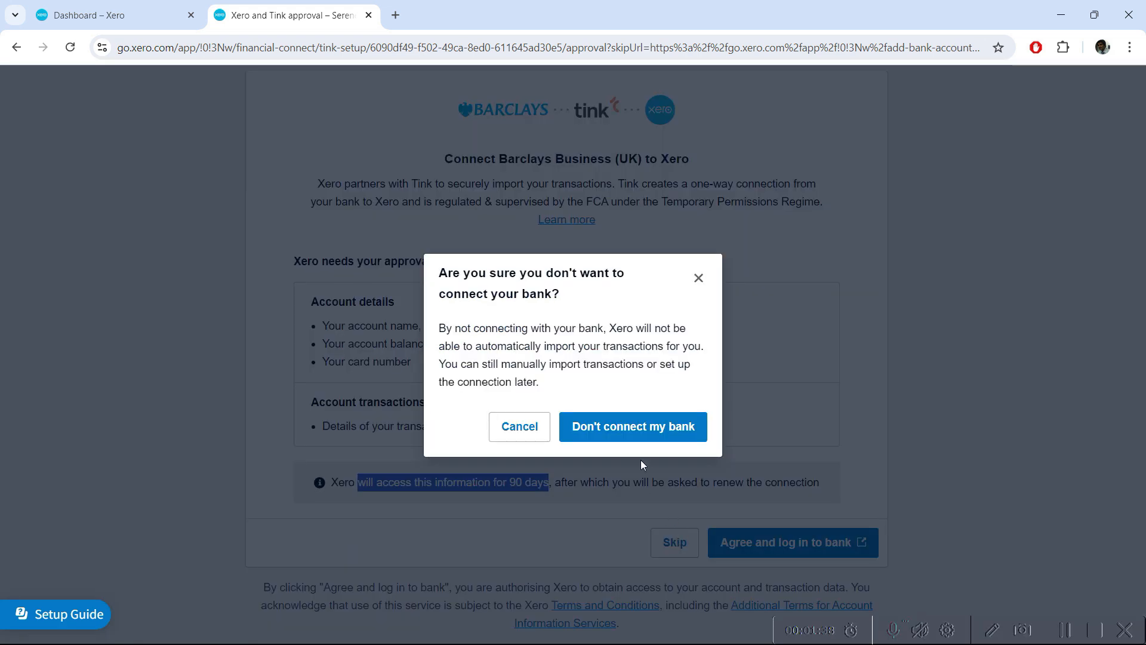
{"action": "left_click", "coordinate": [640, 442]}
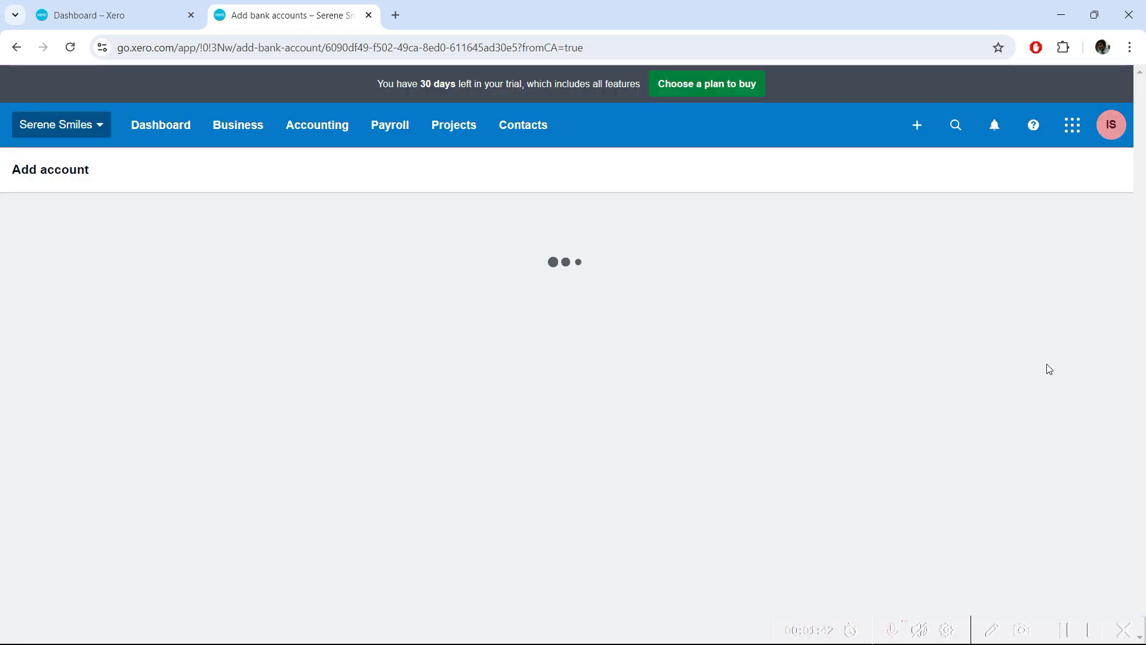
Name the account "Business Current Account" and set its account type to Everyday (day-to-day).
{"action": "scroll", "coordinate": [868, 294], "scroll_direction": "down", "scroll_amount": 1}
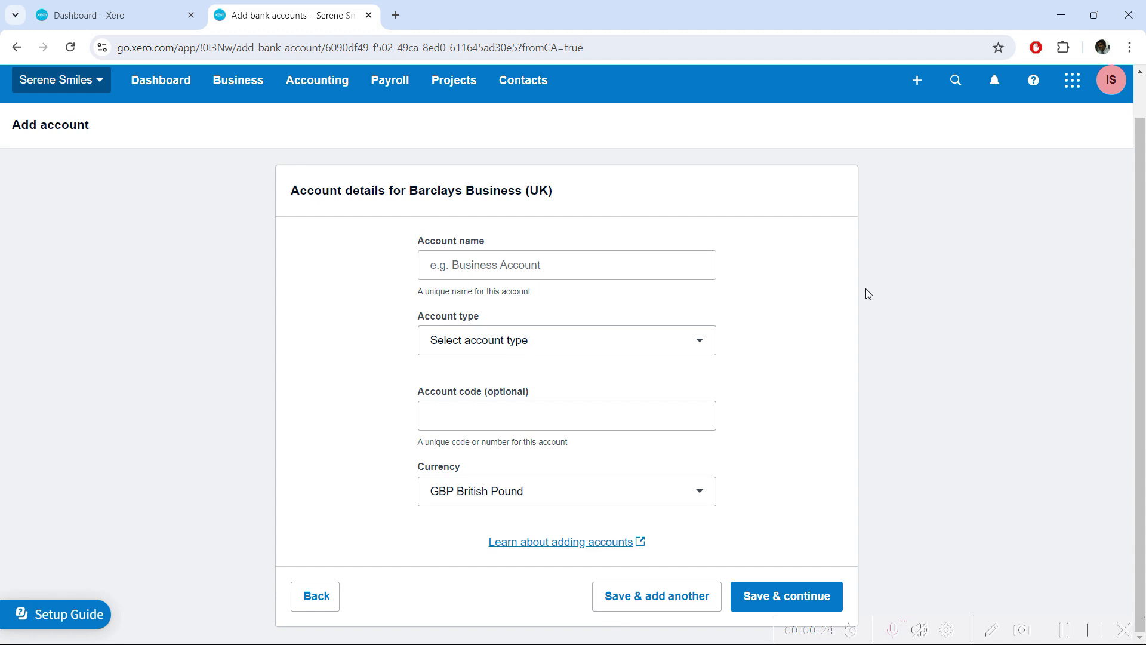
{"action": "left_click", "coordinate": [569, 265]}
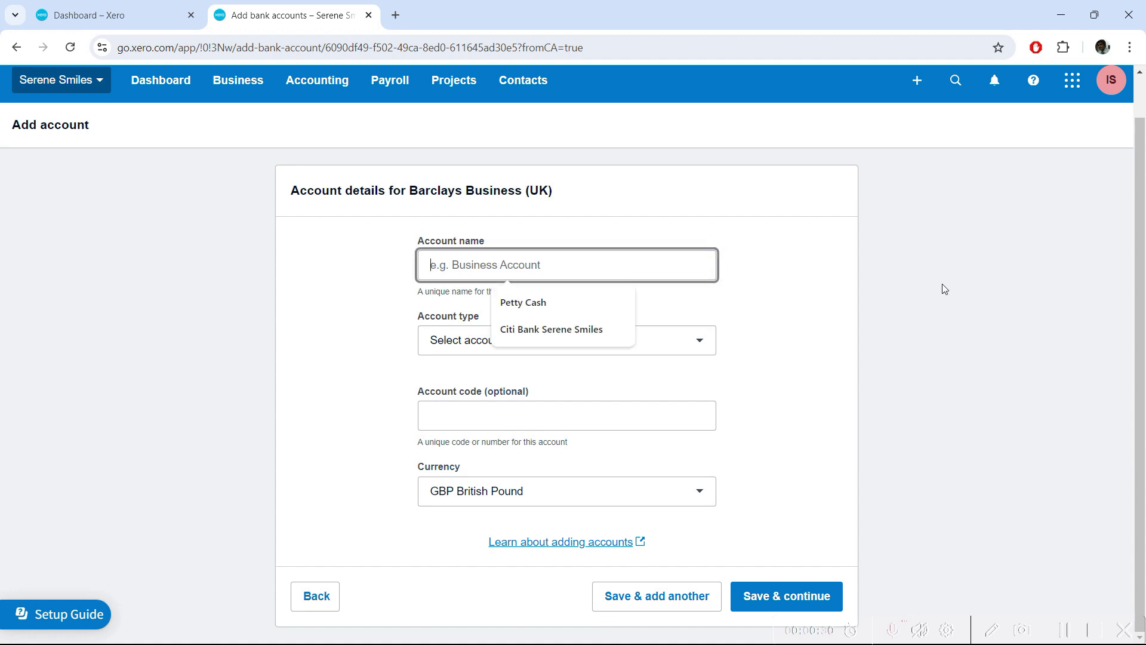
{"action": "type", "text": "My Business"}
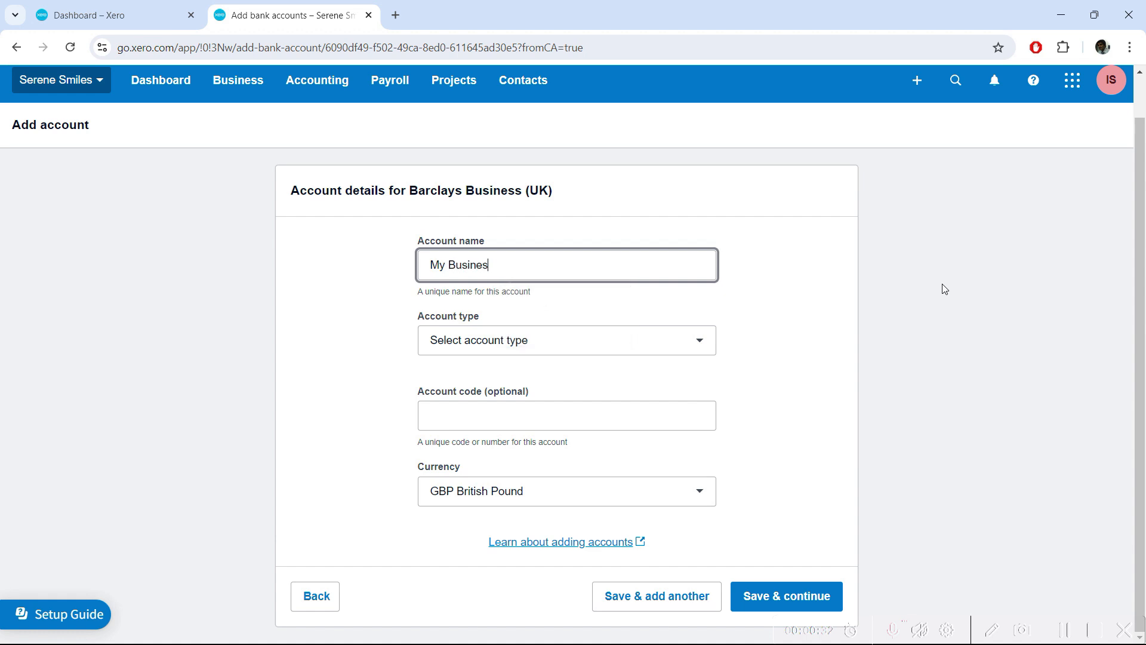
{"action": "key", "text": "BackSpace"}
{"action": "key", "text": "BackSpace"}
{"action": "key", "text": "BackSpace"}
{"action": "key", "text": "BackSpace"}
{"action": "key", "text": "BackSpace"}
{"action": "key", "text": "BackSpace"}
{"action": "key", "text": "BackSpace"}
{"action": "key", "text": "BackSpace"}
{"action": "key", "text": "BackSpace"}
{"action": "key", "text": "BackSpace"}
{"action": "key", "text": "BackSpace"}
{"action": "key", "text": "BackSpace"}
{"action": "type", "text": "Business Current Account"}
{"action": "key", "text": "Tab"}
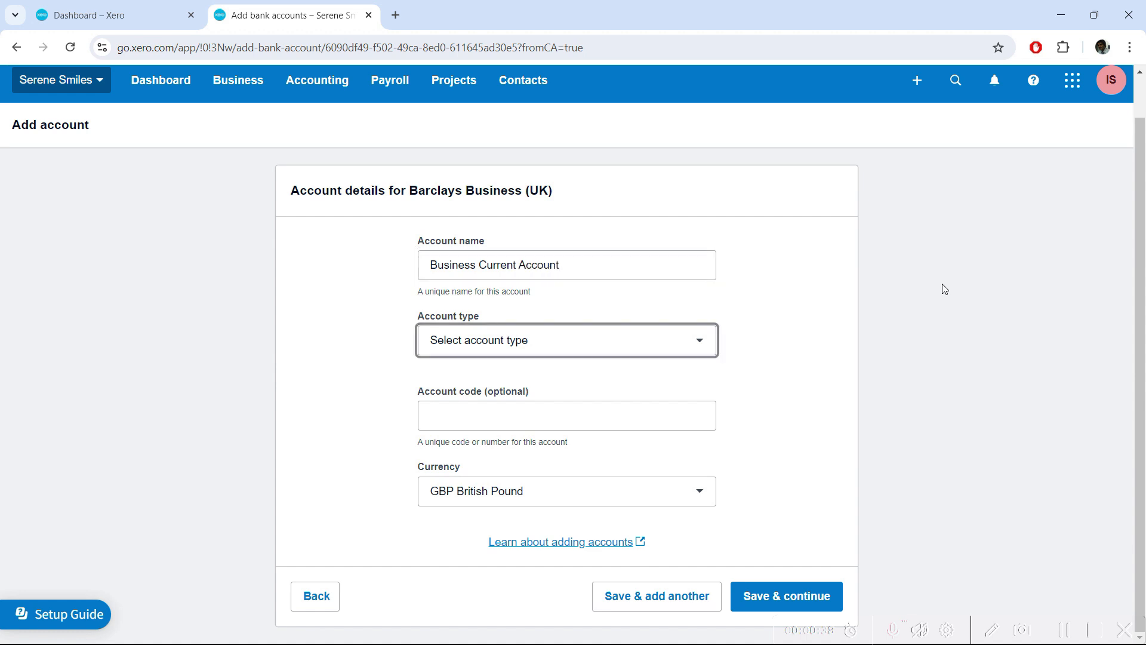
{"action": "left_click", "coordinate": [680, 351]}
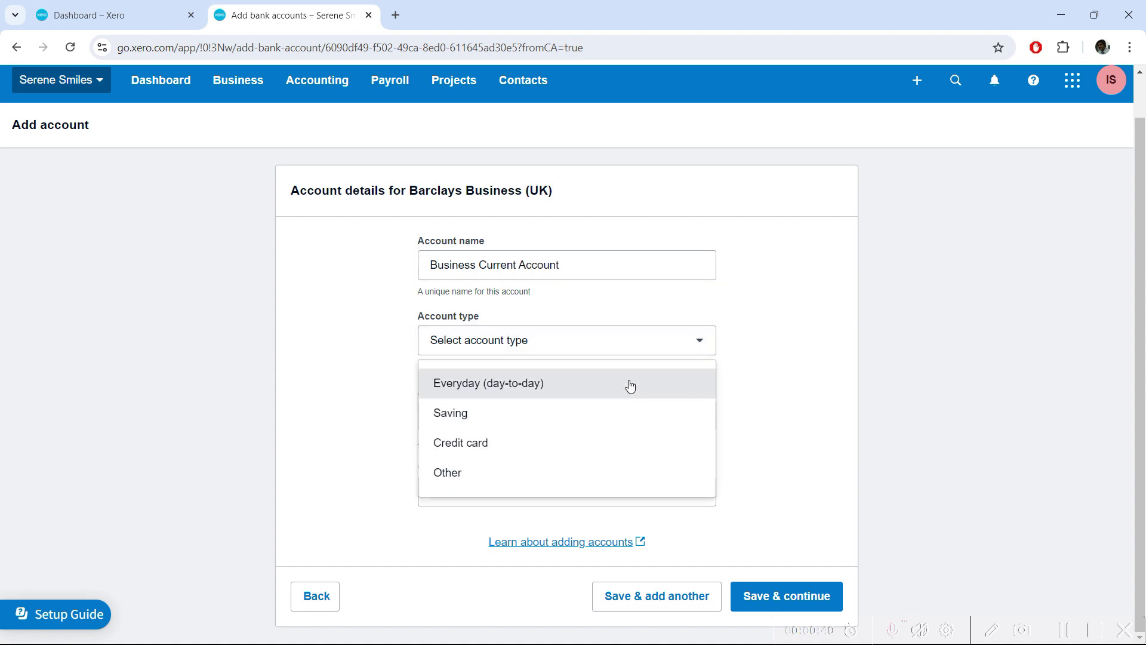
{"action": "left_click", "coordinate": [482, 387]}
Enter the account's sort code and account number, leave the optional account code blank, and save the account.
{"action": "scroll", "coordinate": [361, 370], "scroll_direction": "down", "scroll_amount": 2}
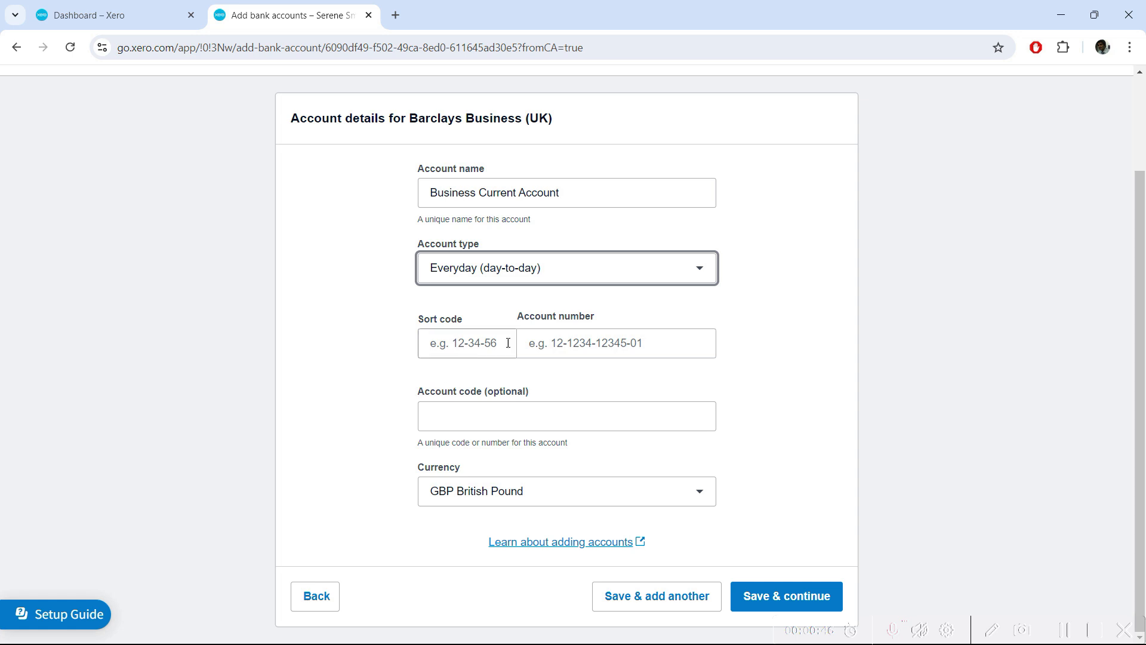
{"action": "left_click", "coordinate": [496, 343]}
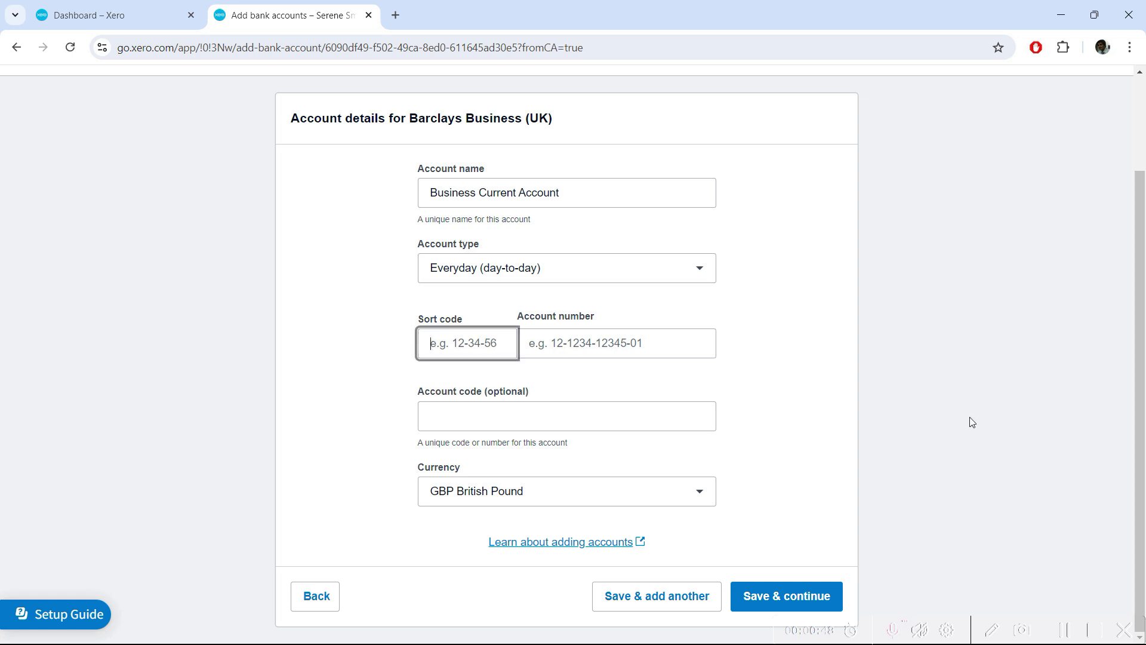
{"action": "type", "text": "12-34-56"}
{"action": "left_click", "coordinate": [680, 345]}
{"action": "type", "text": "12345678"}
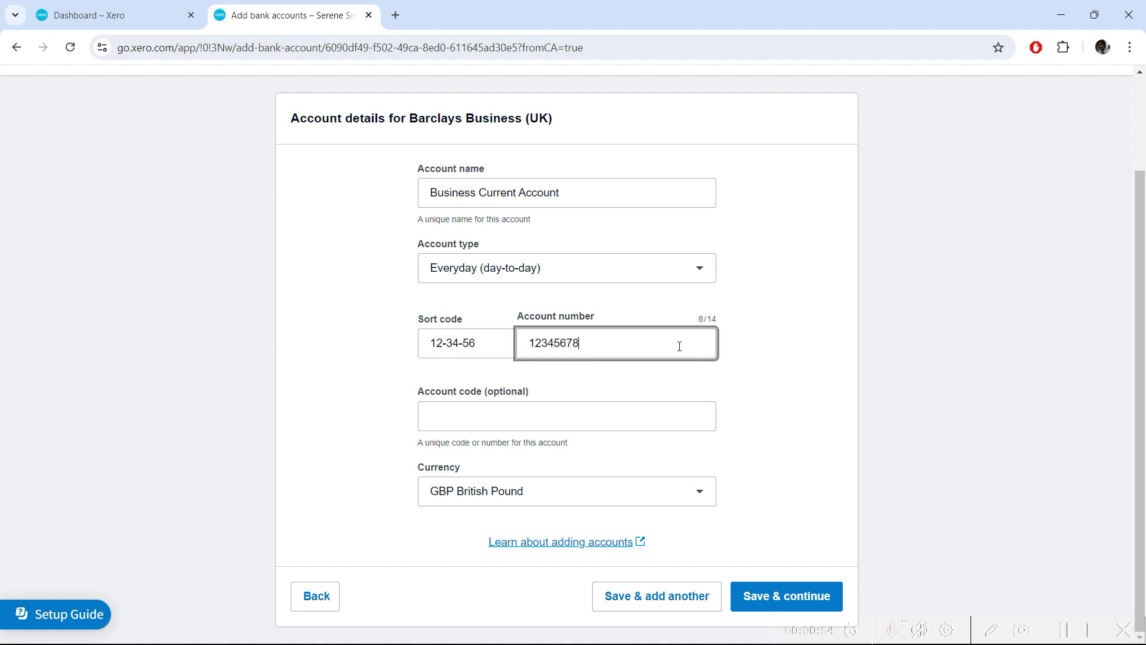
{"action": "type", "text": "9"}
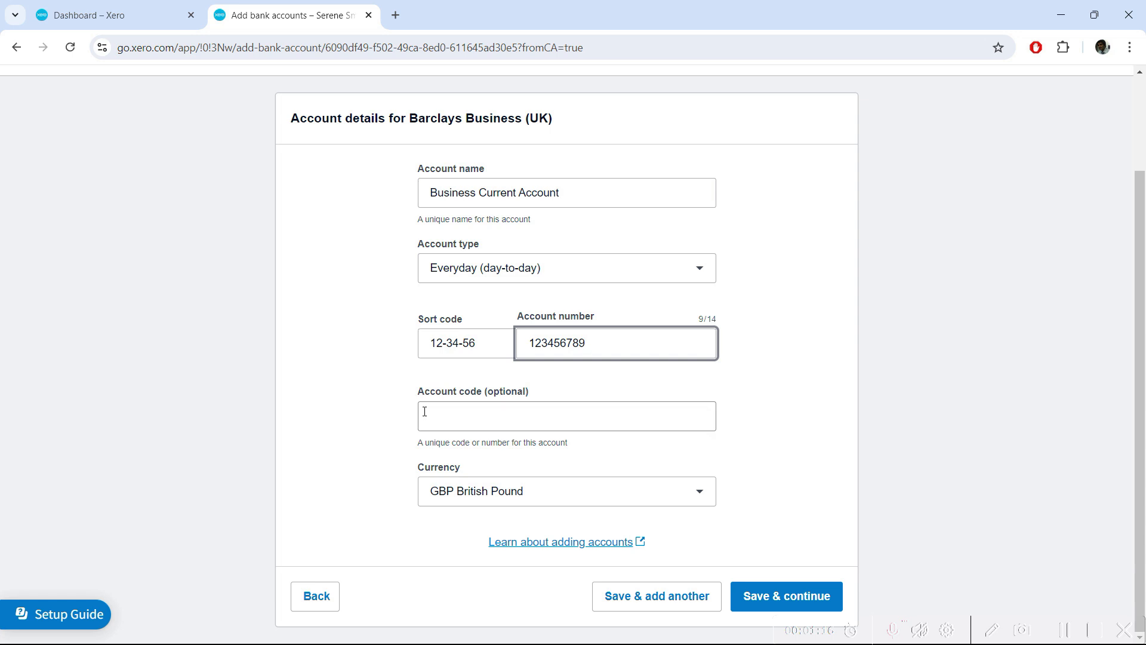
{"action": "left_click", "coordinate": [509, 416]}
{"action": "left_click", "coordinate": [327, 418]}
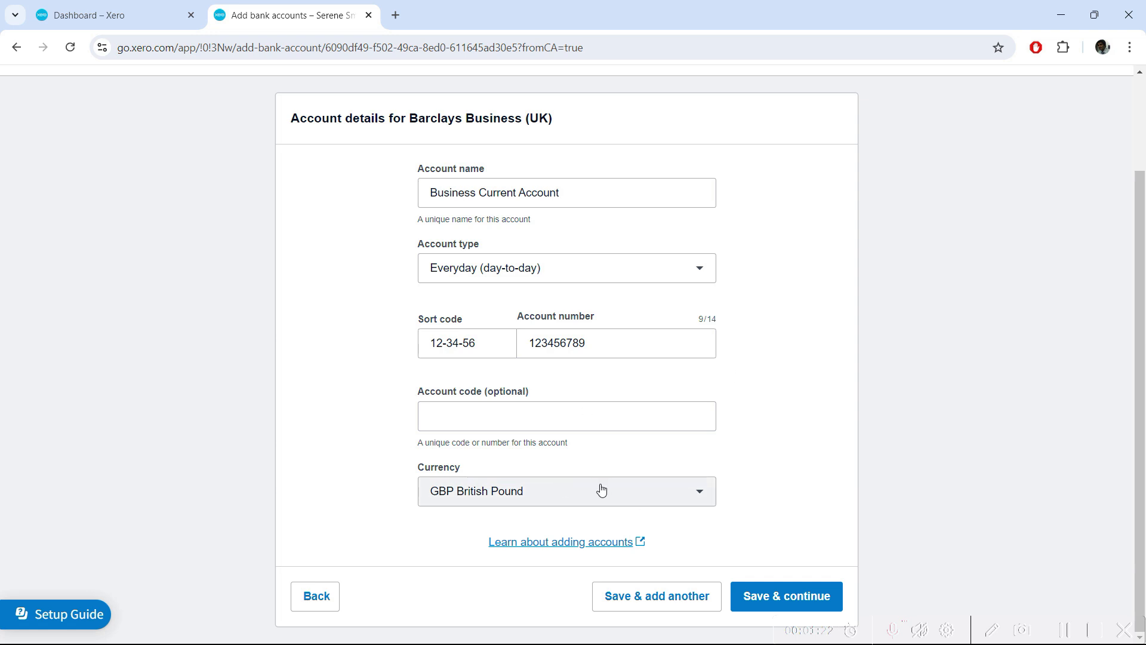
{"action": "left_click", "coordinate": [766, 603]}
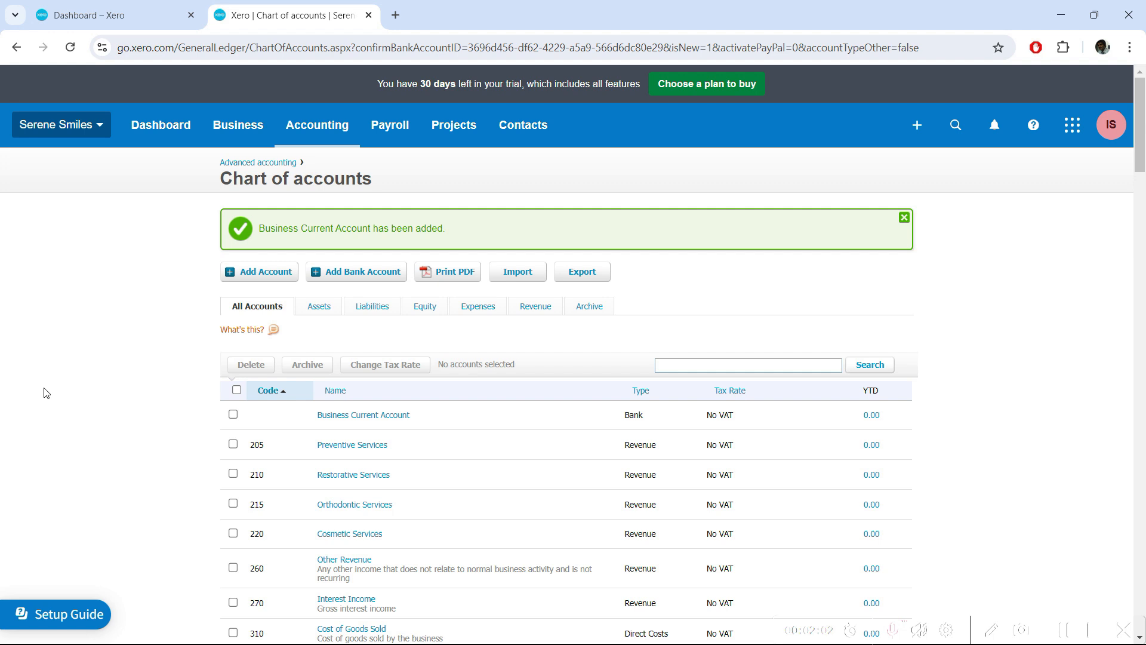
Start adding another bank account without a bank feed from the chart of accounts.
{"action": "left_click", "coordinate": [370, 275]}
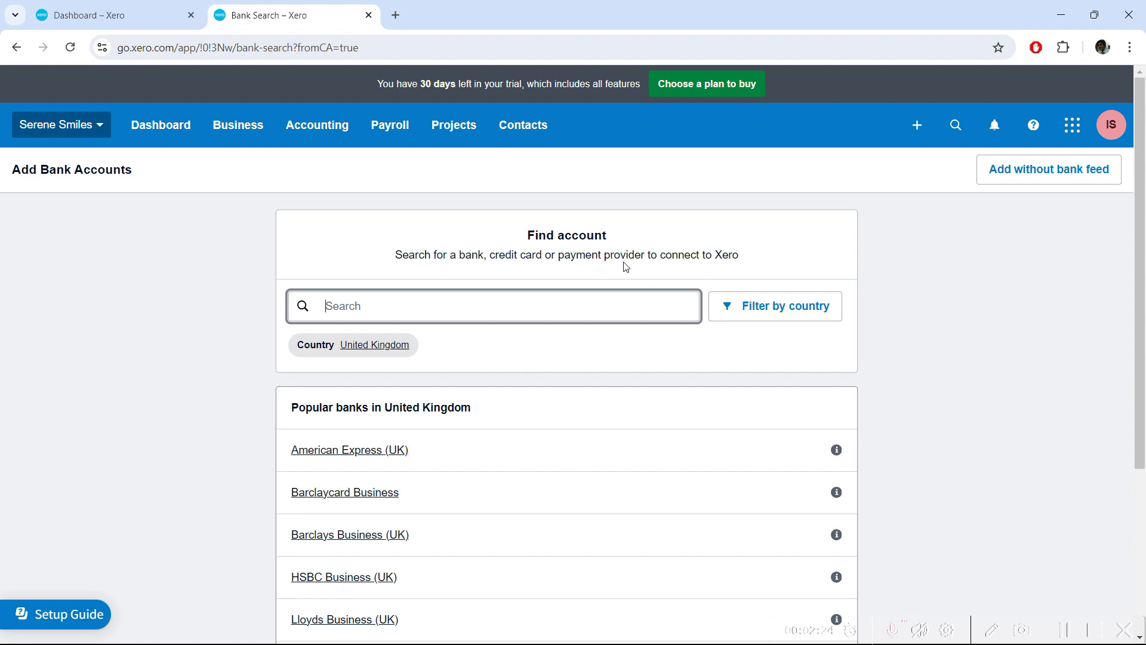
{"action": "left_click", "coordinate": [1058, 173]}
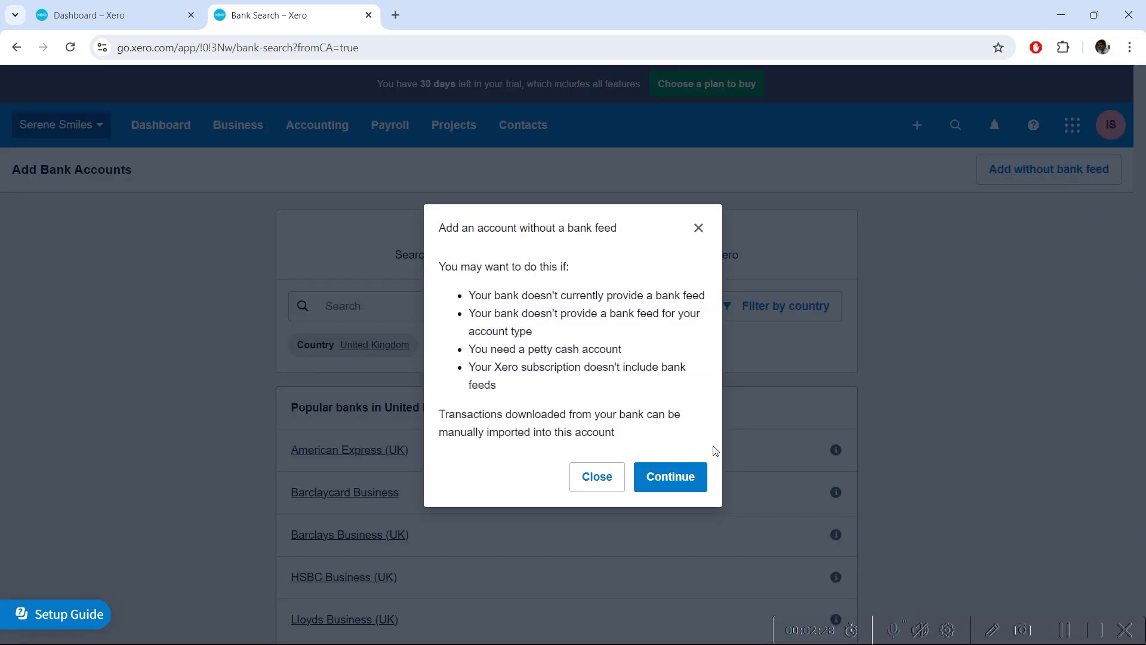
{"action": "left_click", "coordinate": [660, 485]}
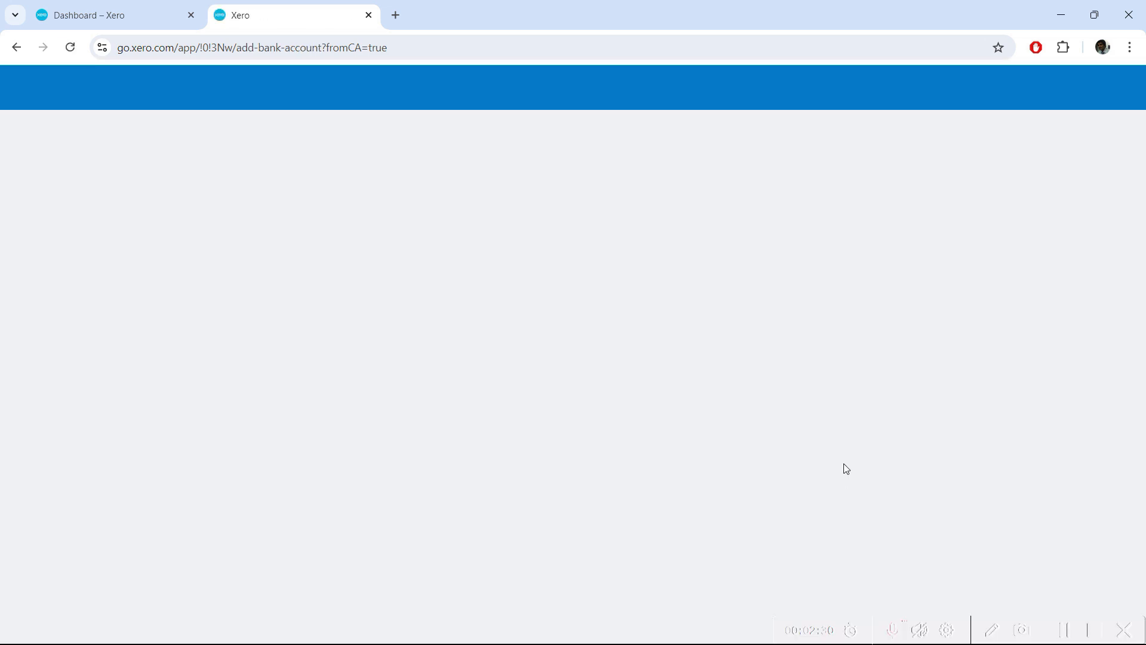
Enter "Petty Cash" as both the bank name and the account name.
{"action": "scroll", "coordinate": [809, 443], "scroll_direction": "down", "scroll_amount": 3}
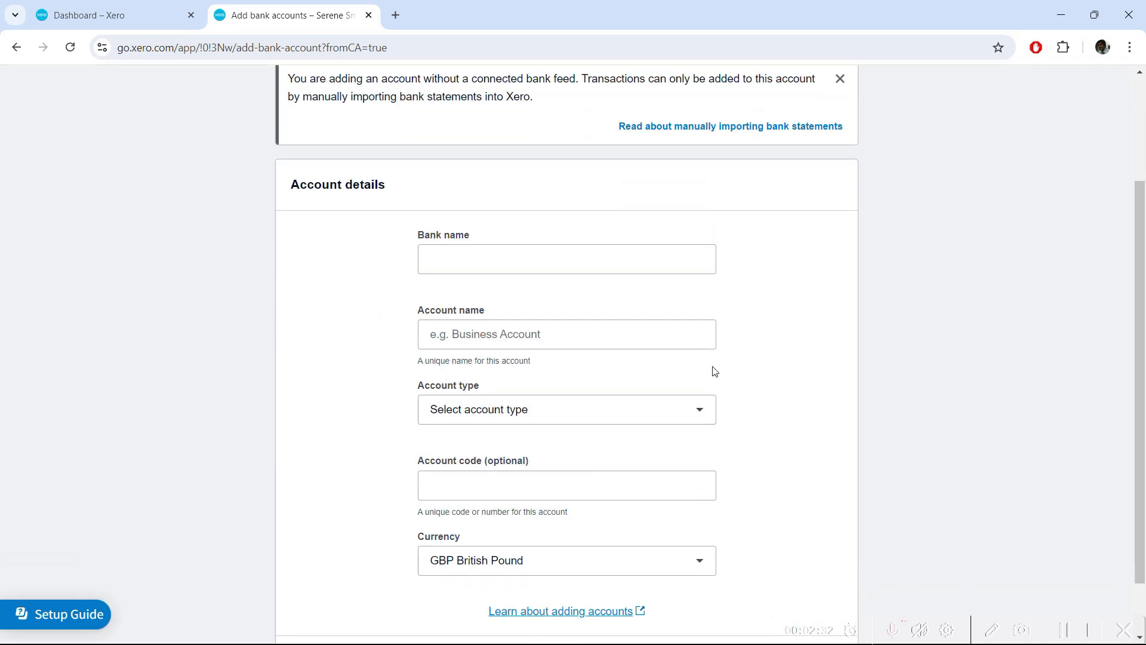
{"action": "left_click", "coordinate": [615, 276]}
{"action": "type", "text": "Pe"}
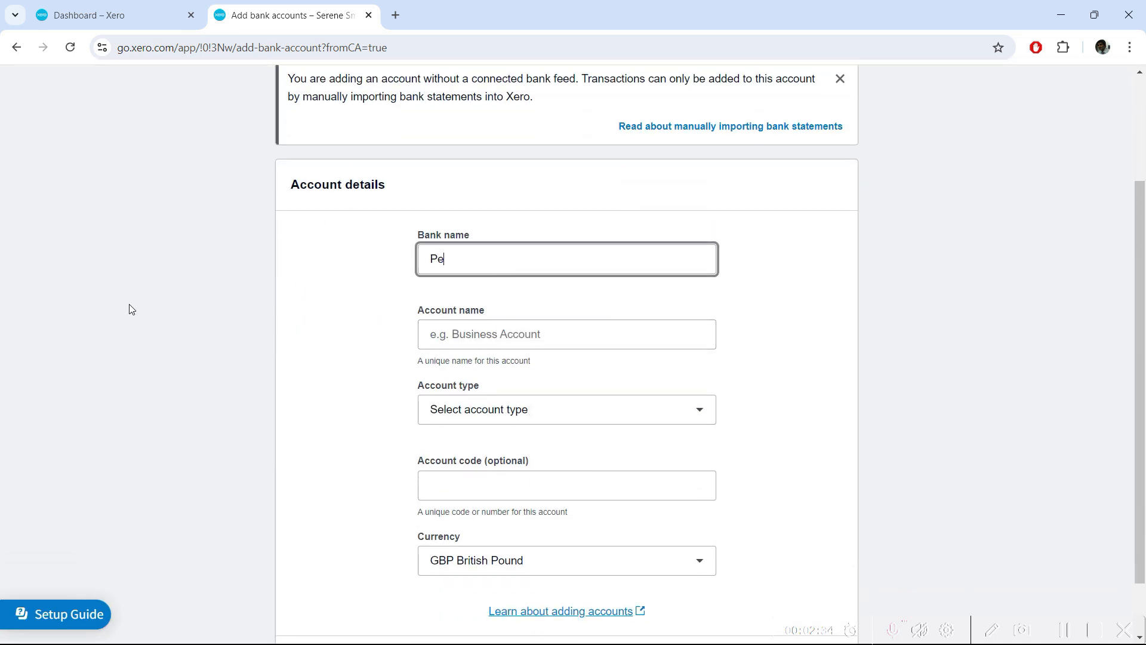
{"action": "type", "text": "tty CAsh"}
{"action": "key", "text": "Tab"}
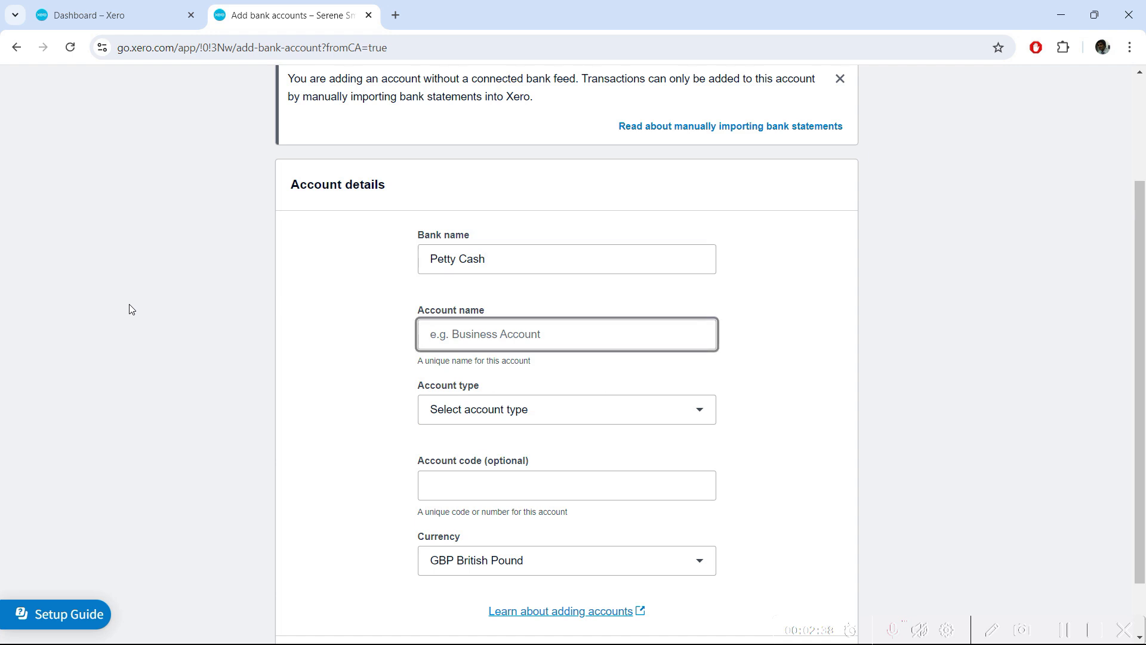
{"action": "type", "text": "Petty CAsh"}
{"action": "key", "text": "BackSpace"}
{"action": "key", "text": "BackSpace"}
{"action": "key", "text": "BackSpace"}
{"action": "type", "text": "ash"}
{"action": "key", "text": "Tab"}
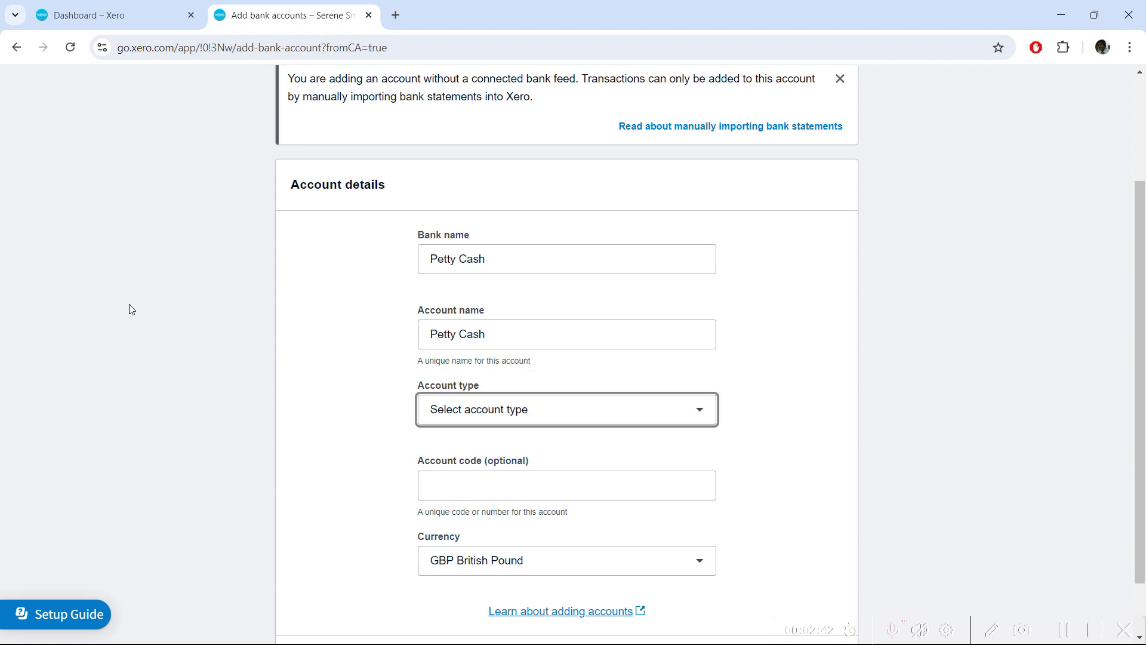
Set the account type to Other, enter the account number, and add the Petty Cash account.
{"action": "left_click", "coordinate": [588, 418]}
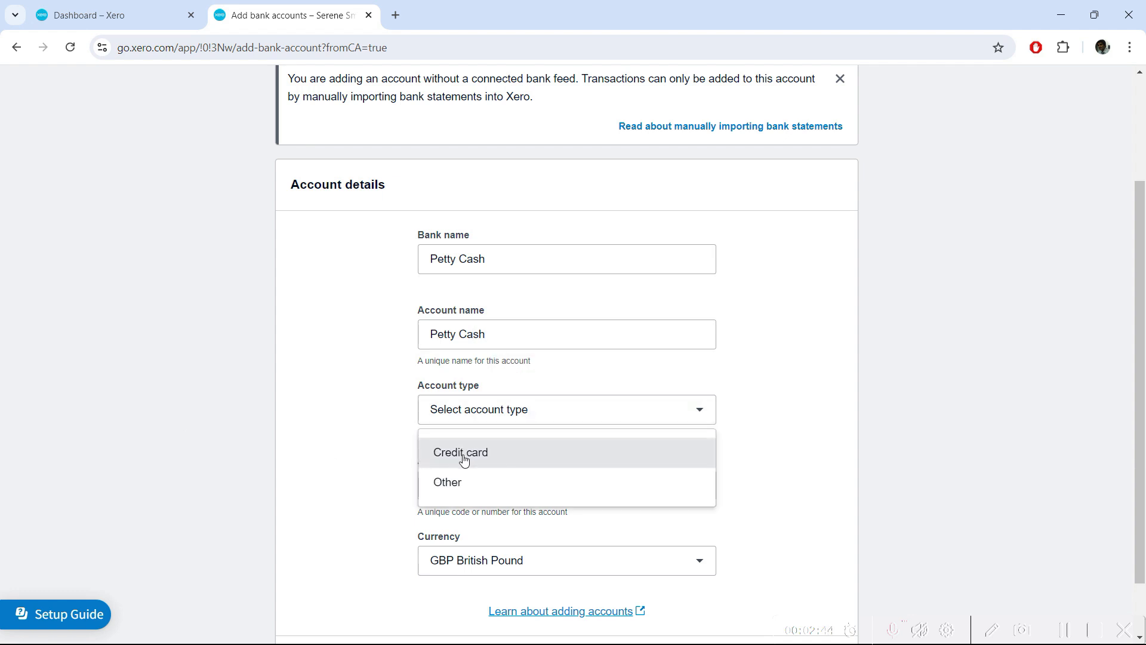
{"action": "left_click", "coordinate": [469, 484]}
{"action": "scroll", "coordinate": [460, 401], "scroll_direction": "down", "scroll_amount": 2}
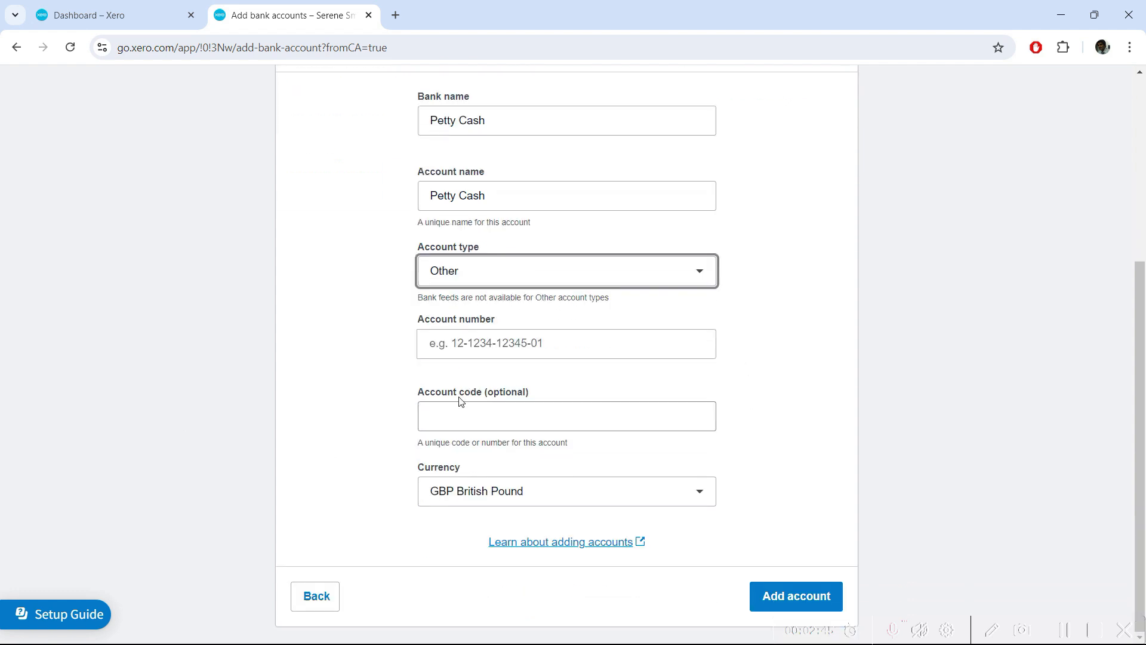
{"action": "left_click", "coordinate": [527, 343]}
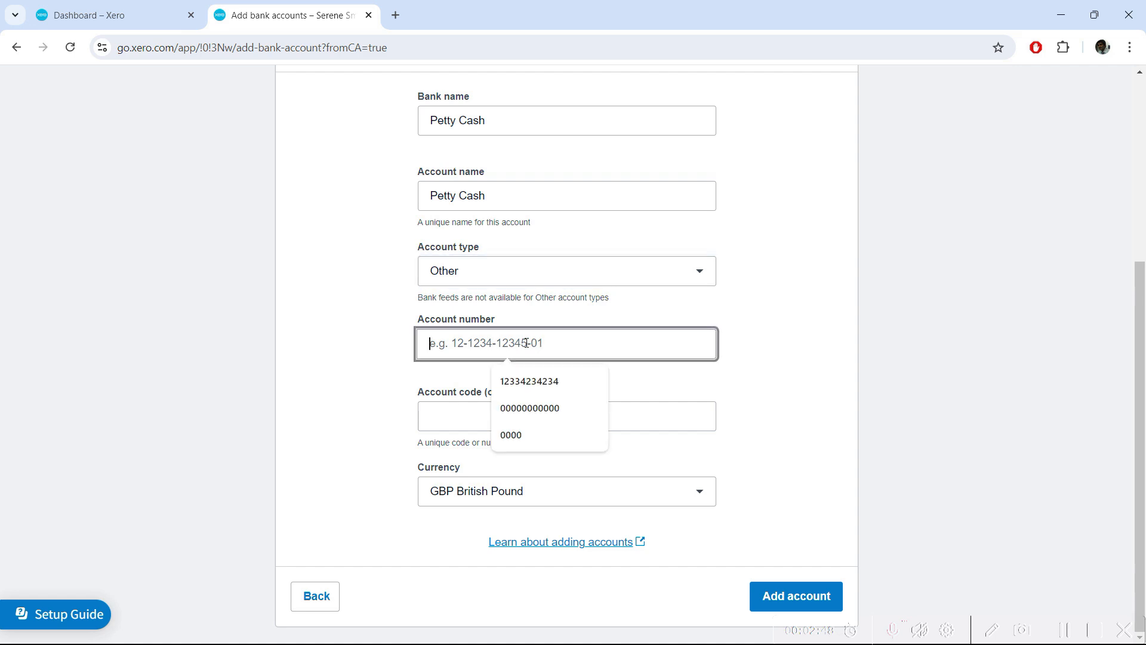
{"action": "type", "text": "3456789"}
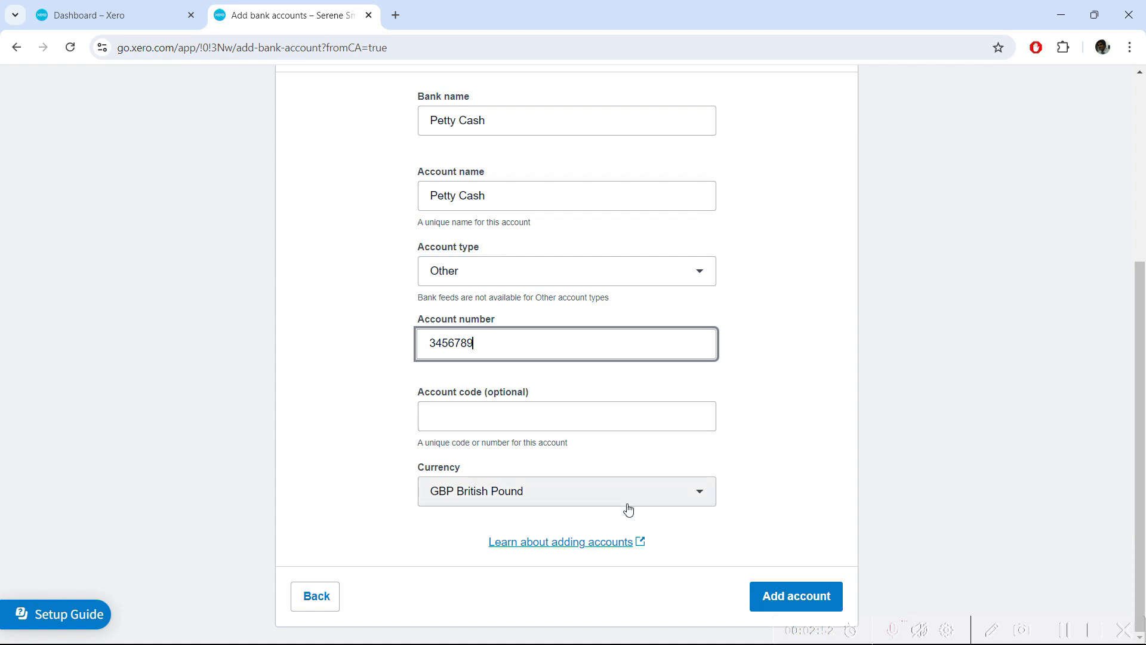
{"action": "left_click", "coordinate": [774, 596]}
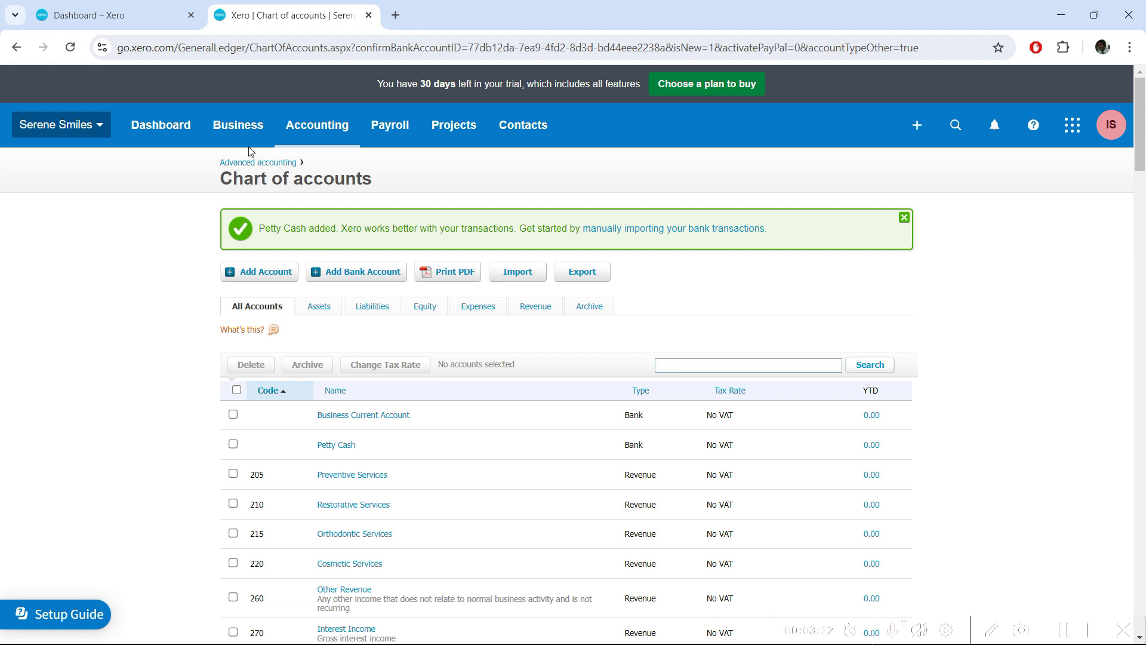
Go to the dashboard and look through the available actions for Business Current Account and Petty Cash.
{"action": "left_click", "coordinate": [170, 124]}
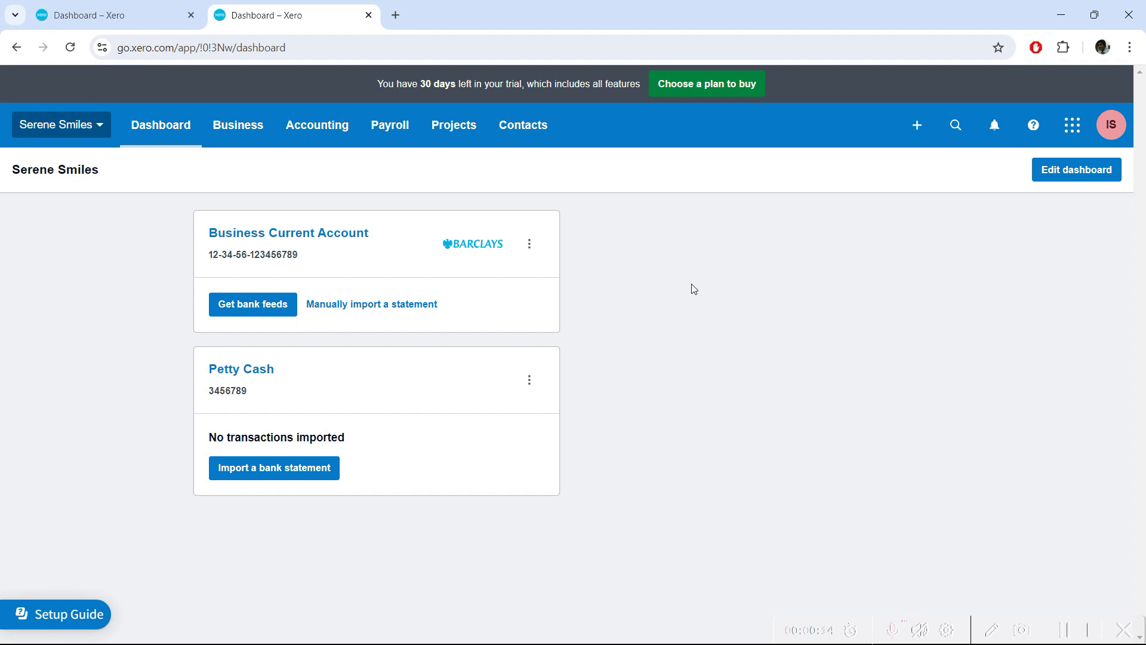
{"action": "left_click", "coordinate": [529, 245]}
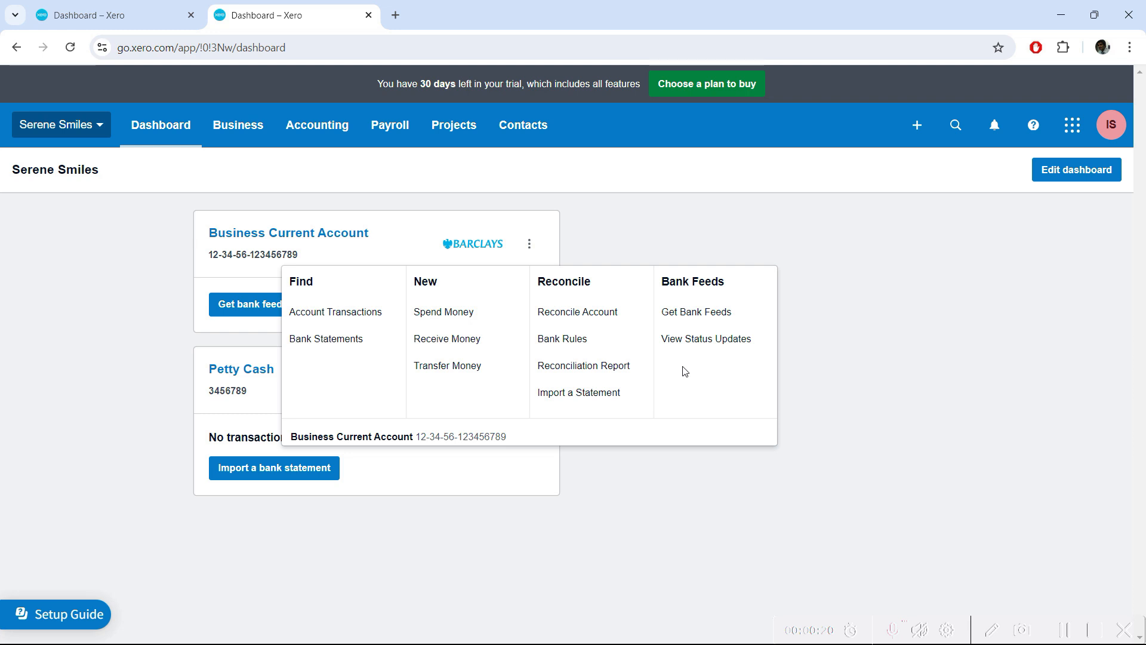
{"action": "left_click", "coordinate": [615, 497]}
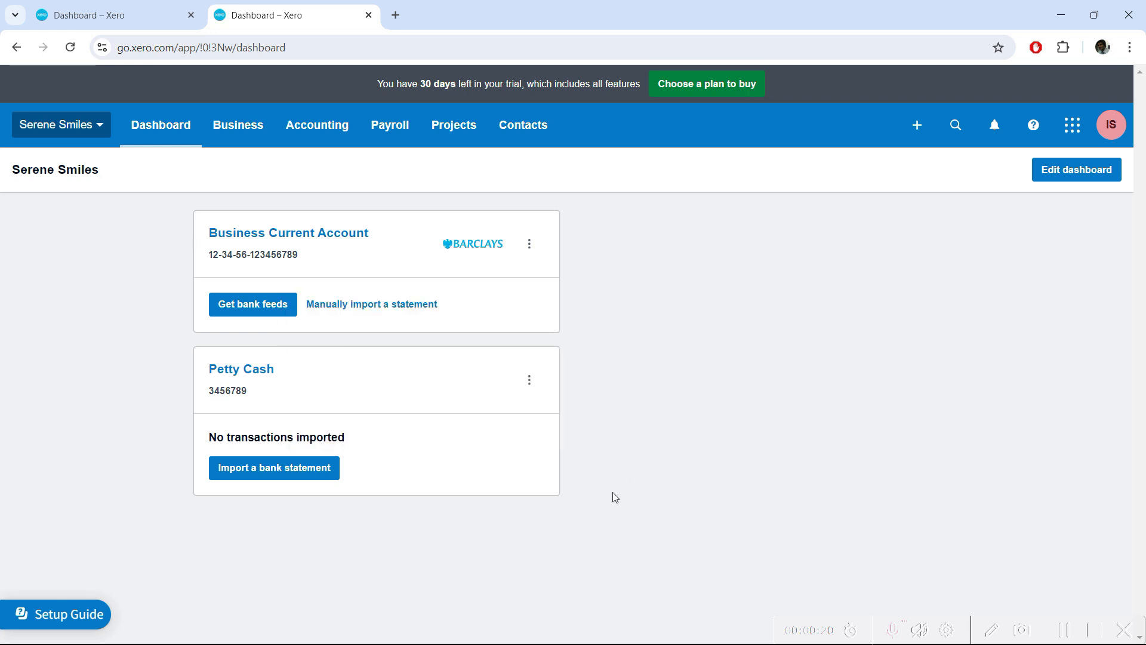
{"action": "left_click", "coordinate": [529, 380]}
{"action": "left_click", "coordinate": [679, 370]}
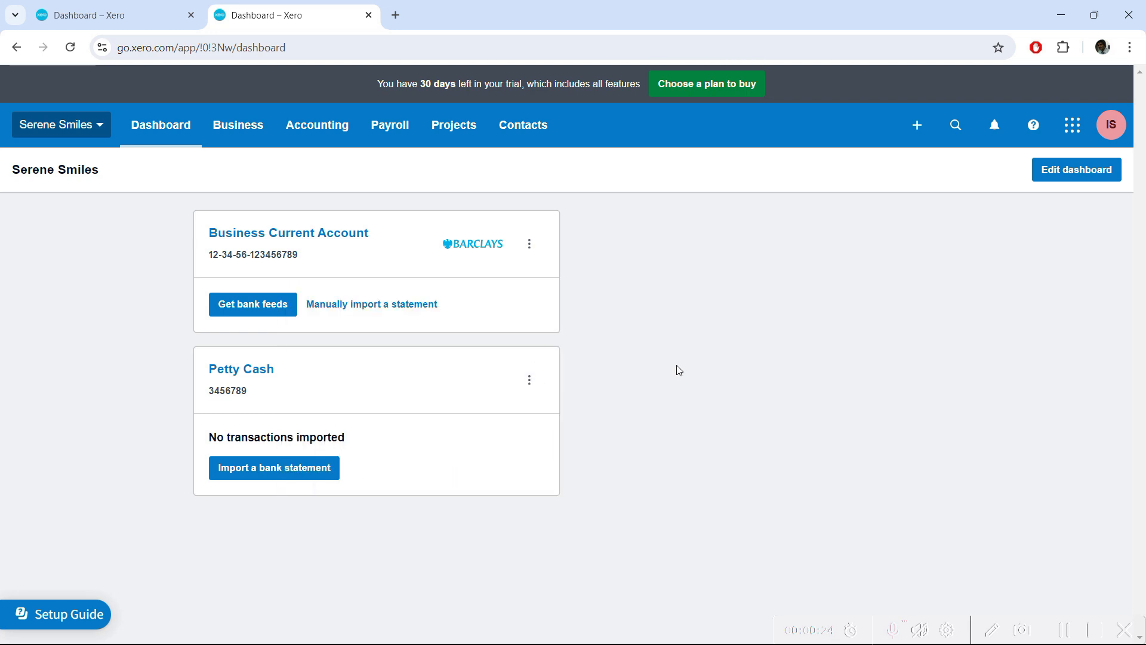